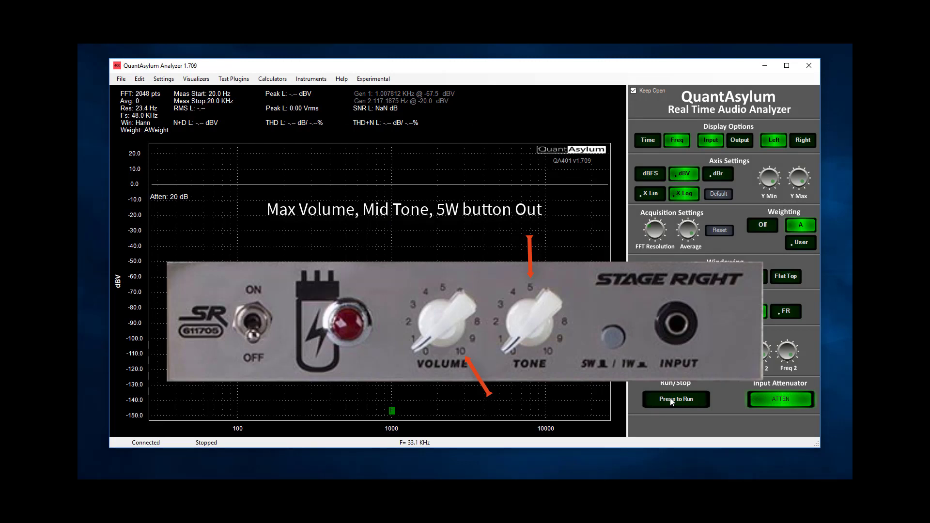
- Run a live noise capture at 32768-point FFT resolution with the input attenuator switched off
left_click(674, 400)
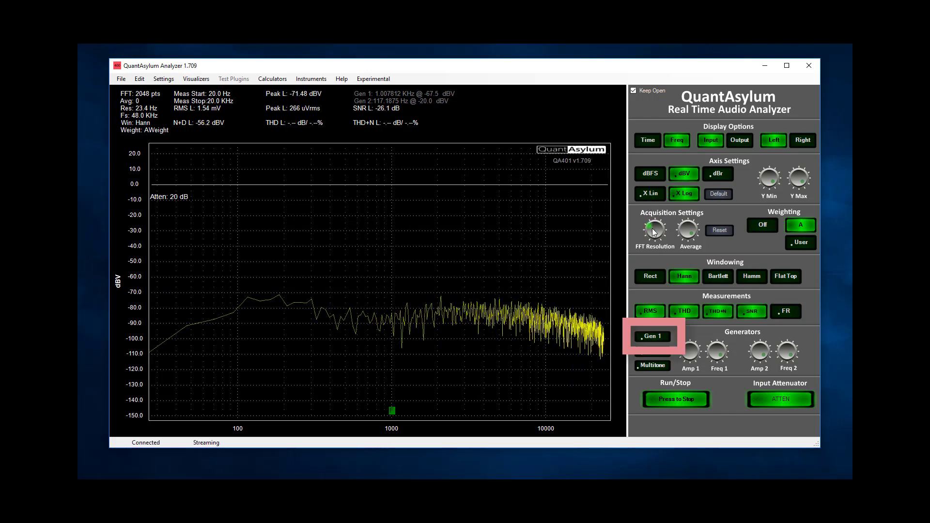
scroll(652, 228, "up", 4)
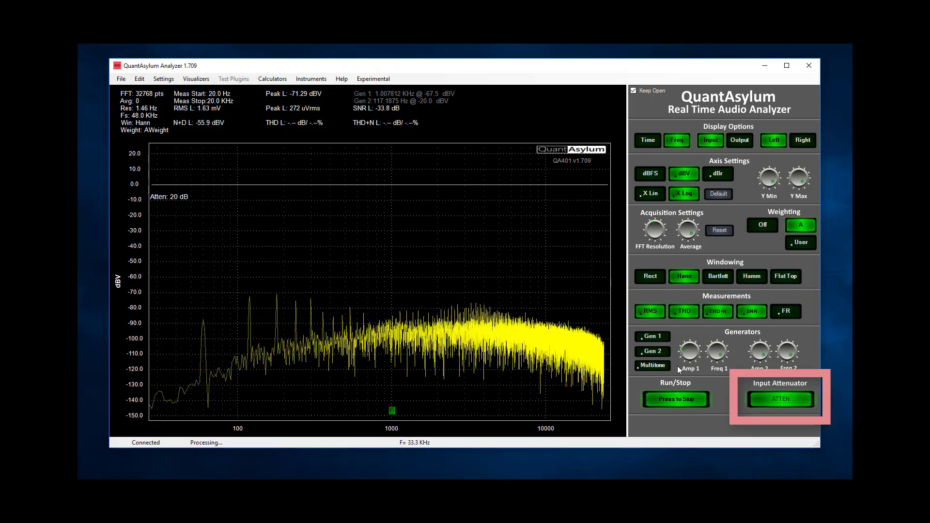
left_click(777, 401)
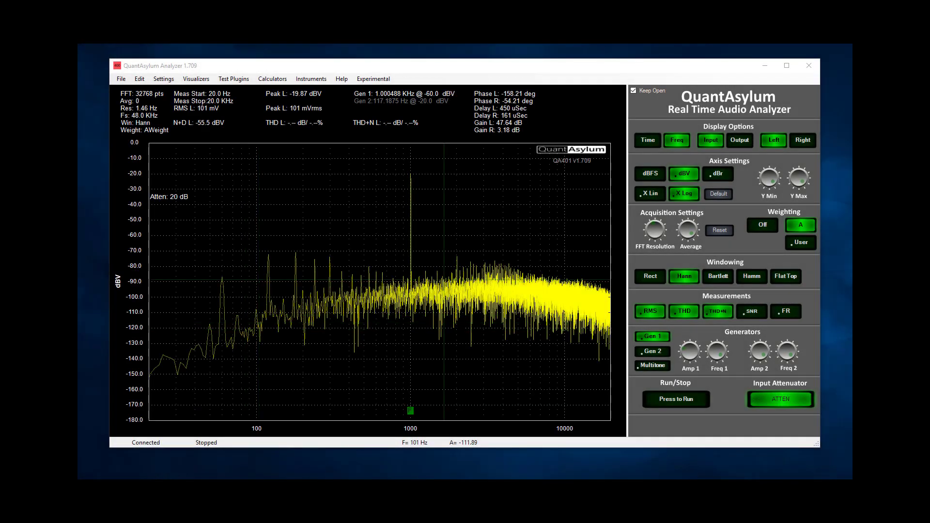
- Clear the old spectrum, turn weighting off and set FFT resolution to 2048 points
left_click(804, 225)
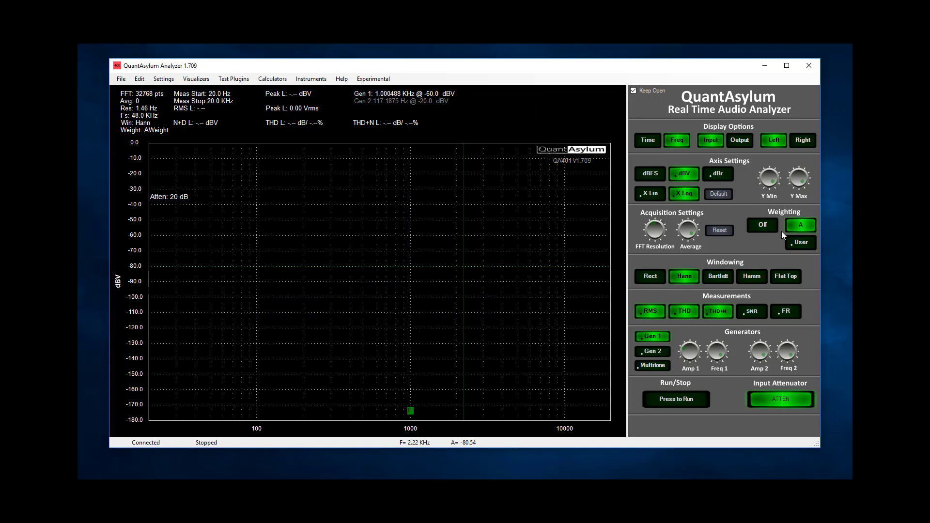
left_click(760, 228)
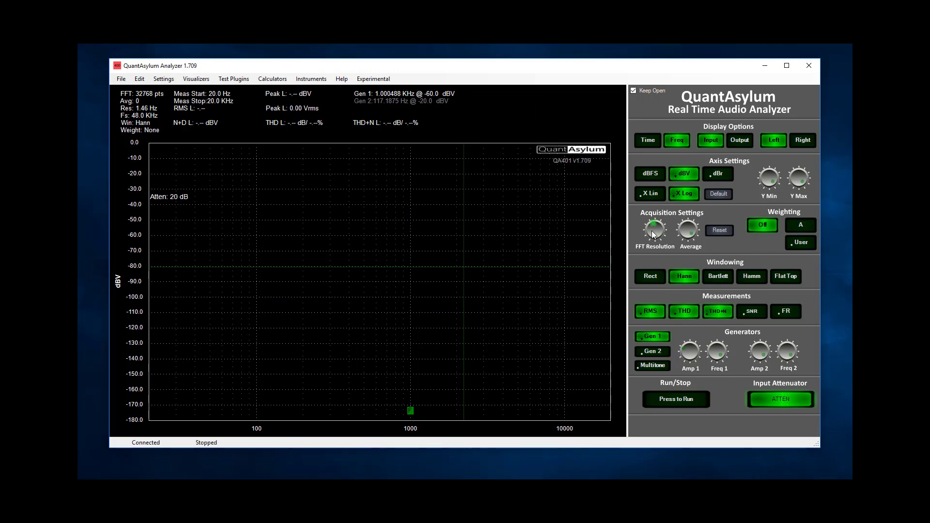
left_click_drag(652, 231, 652, 235)
- Run the 1 kHz tone live, lower Gen 1 to -70 dBV, then stop acquisition
left_click(676, 398)
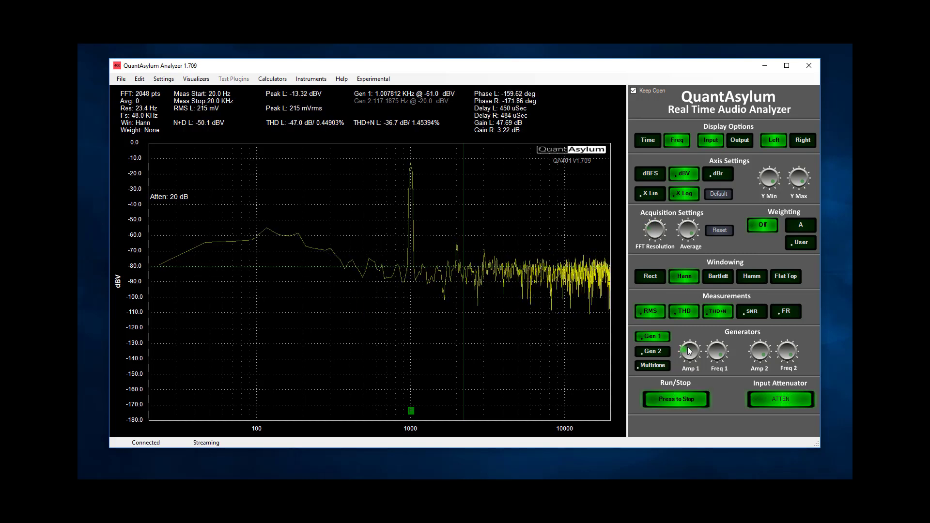
scroll(690, 351, "down", 7)
scroll(690, 350, "down", 3)
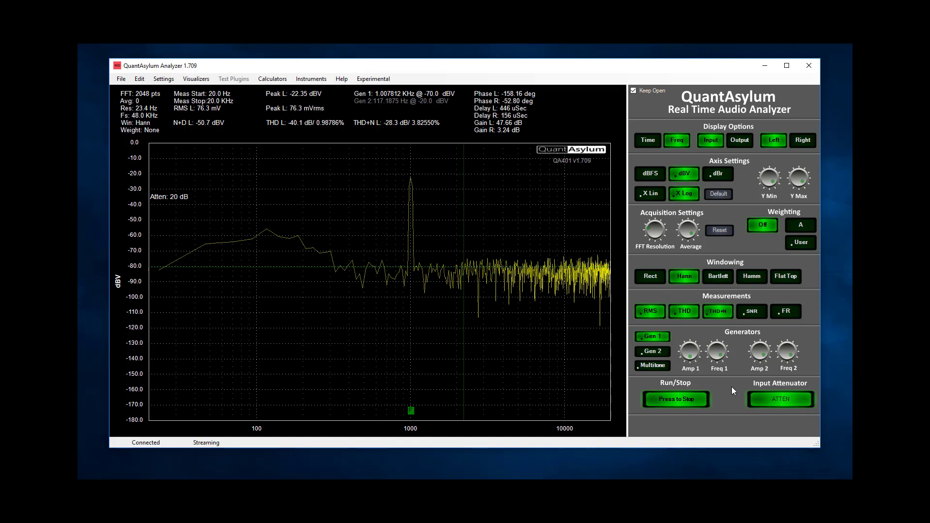
left_click(679, 403)
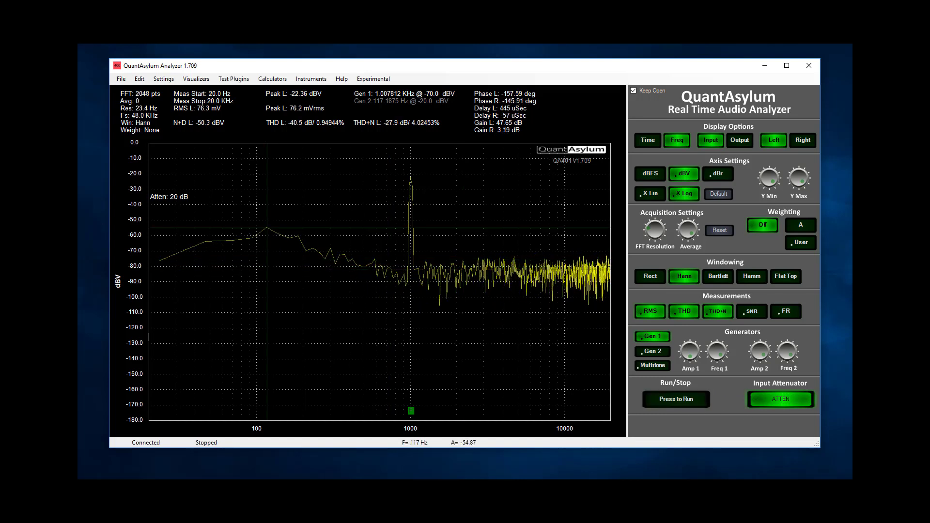
- Set the Frequency Response test's output start level to -70 dBV and launch the sweep
left_click(228, 79)
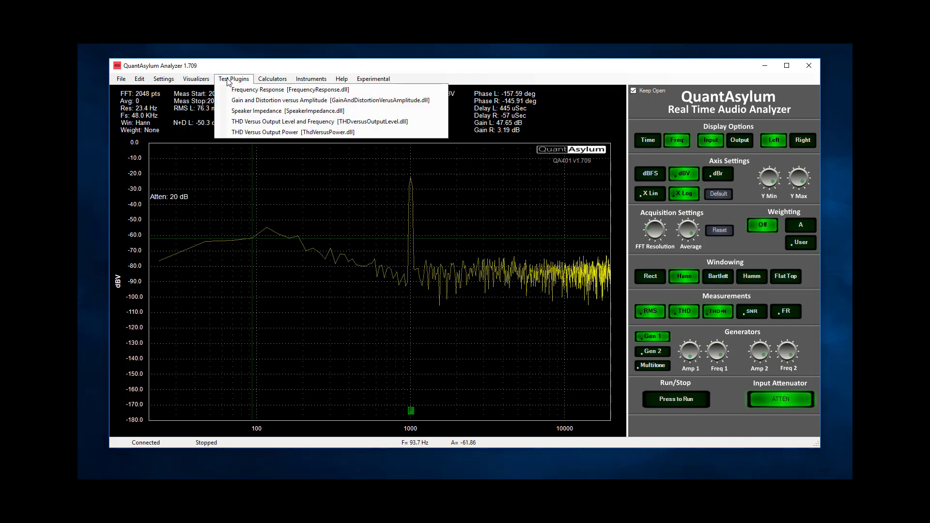
left_click(252, 90)
left_click_drag(481, 141, 419, 137)
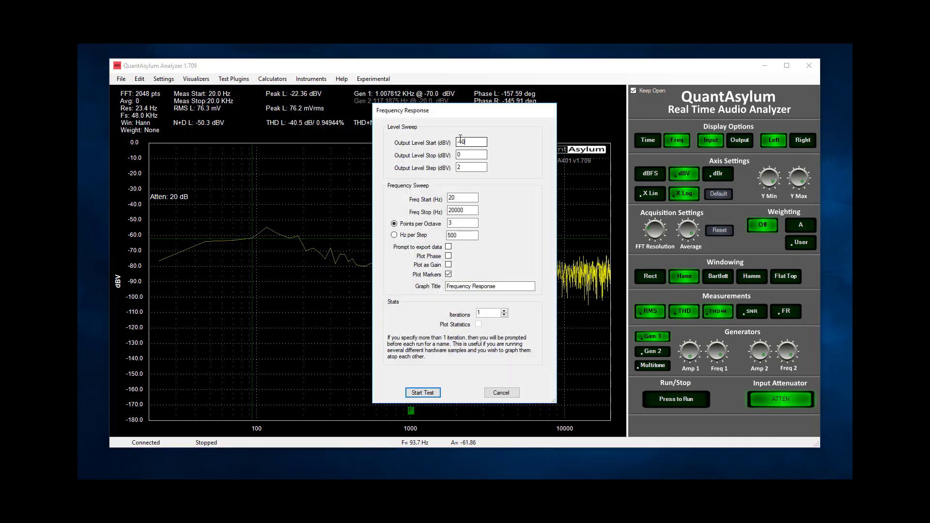
type("-")
key("Tab")
left_click(414, 390)
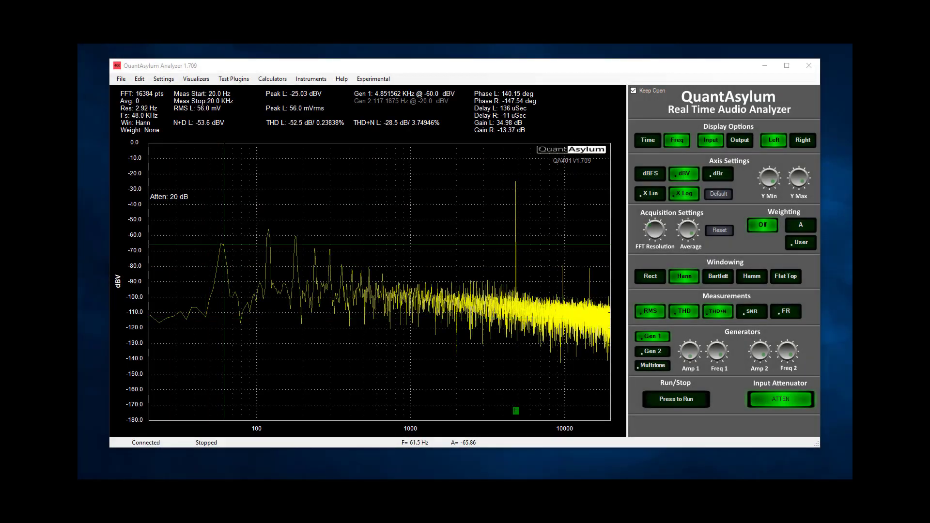
- Start the three-iteration Frequency Response test from the Test Plugins list
left_click(234, 79)
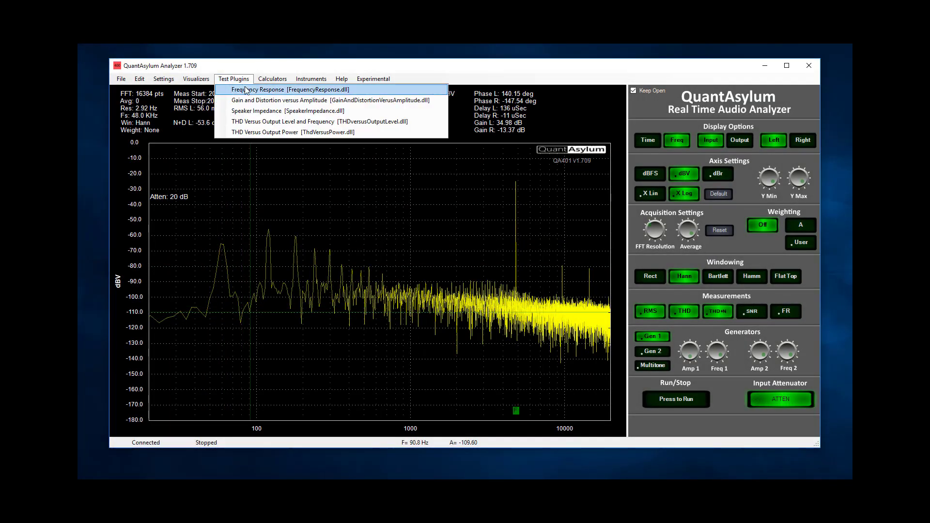
left_click(247, 90)
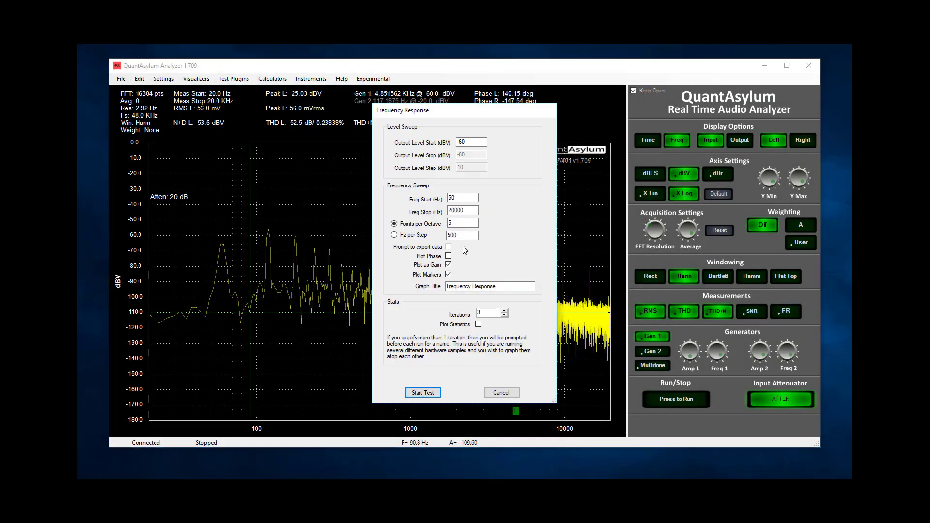
left_click(422, 393)
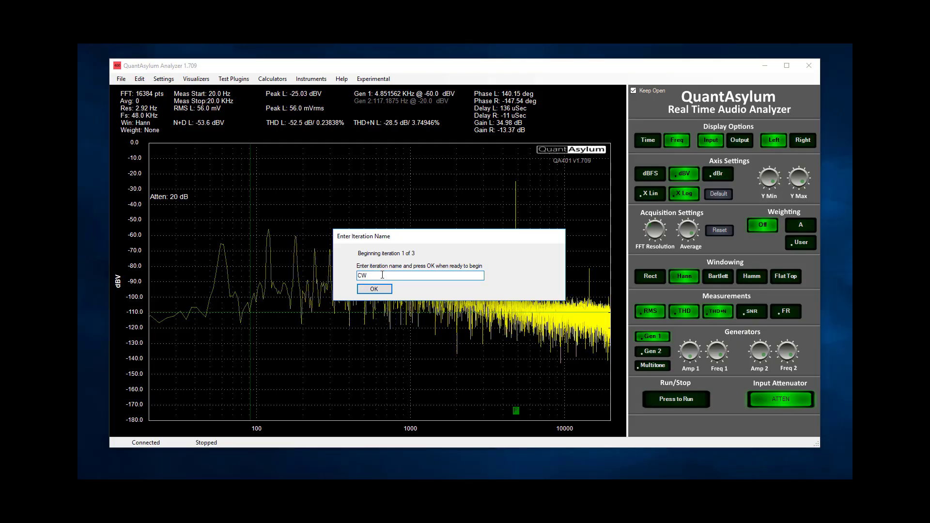
- Name the tone-knob sweep iterations CW, CCW and CW, confirming each to run
type("CW")
key("Return")
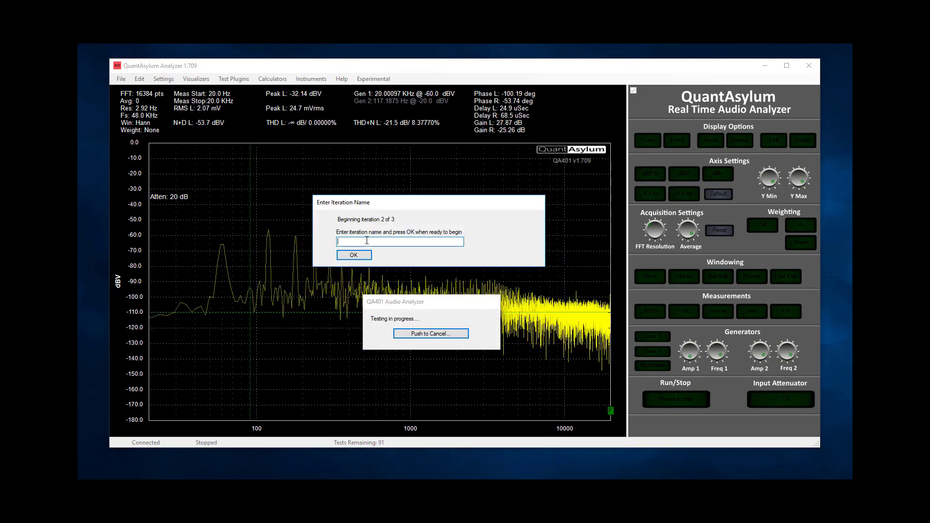
type("CCW")
key("Return")
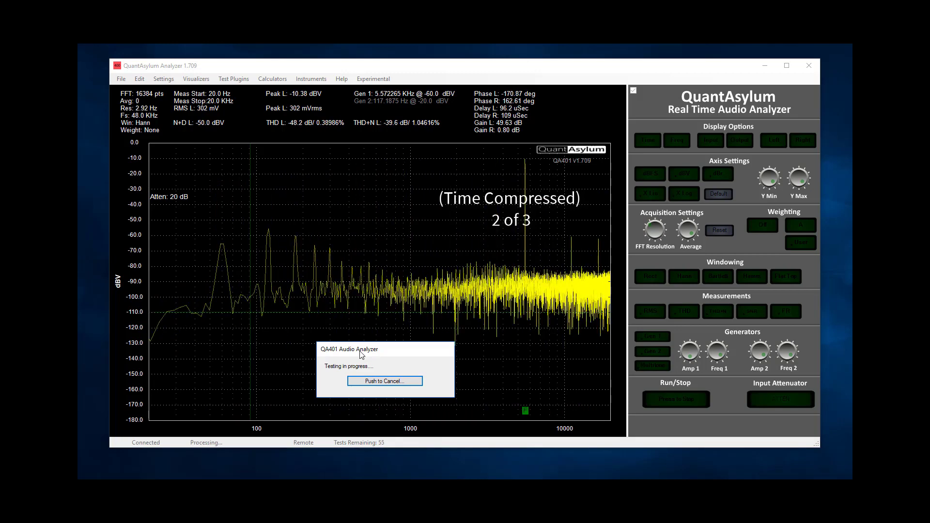
type("CW")
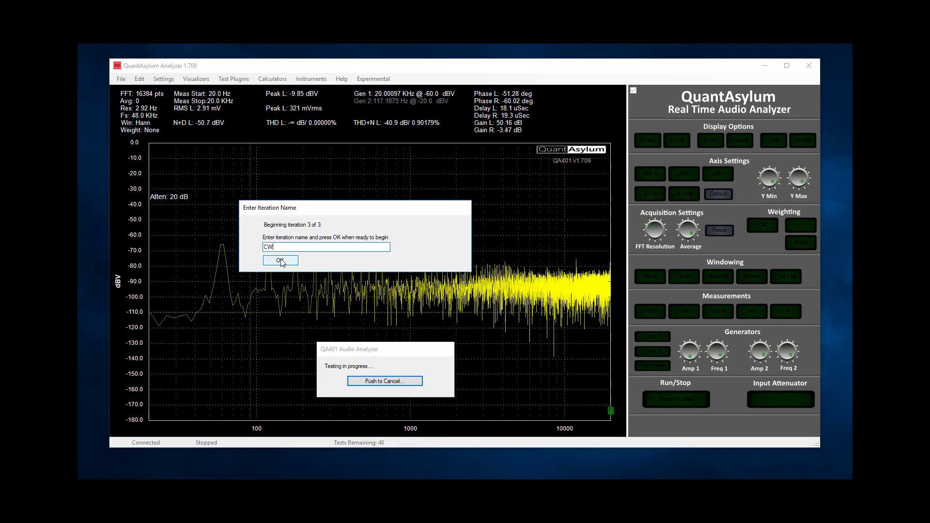
left_click(281, 261)
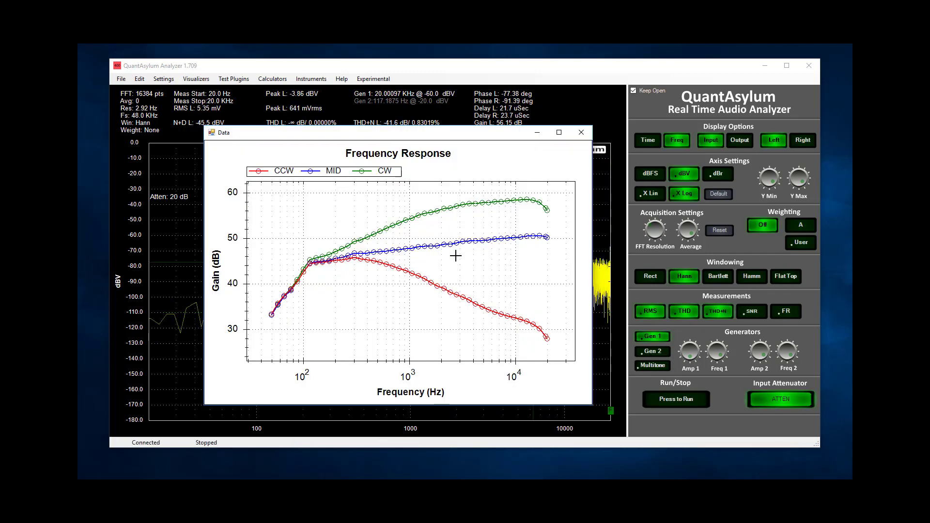
- Show point values on the response plot and read the CW, MID and CCW gains near 1 kHz
right_click(439, 235)
left_click(479, 283)
mouse_move(406, 222)
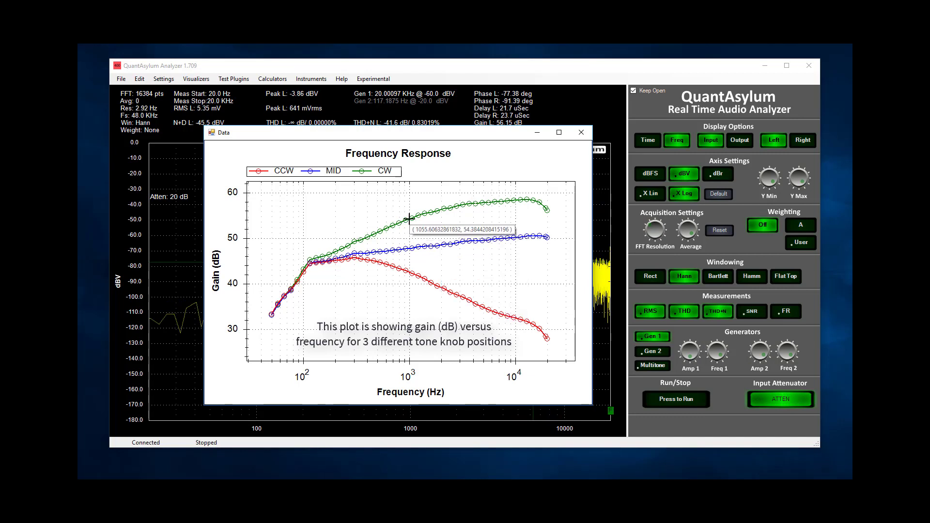
mouse_move(411, 248)
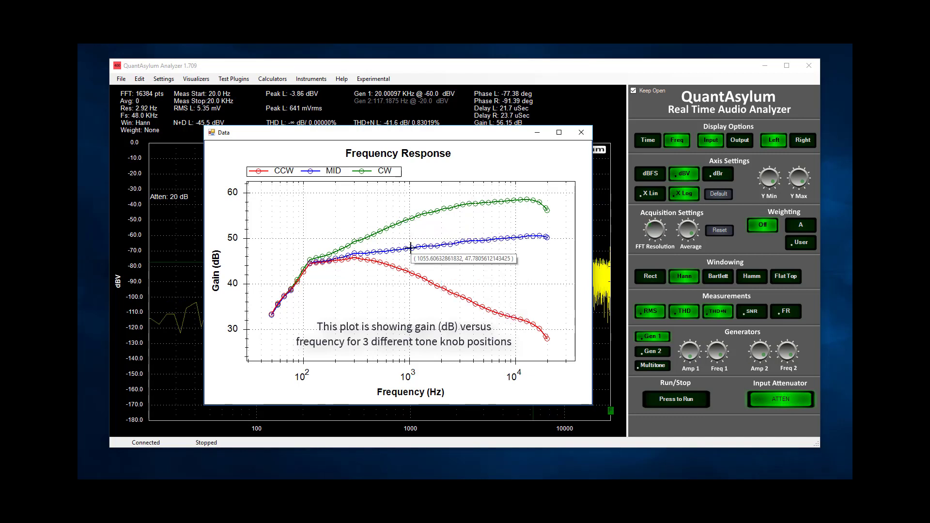
mouse_move(408, 273)
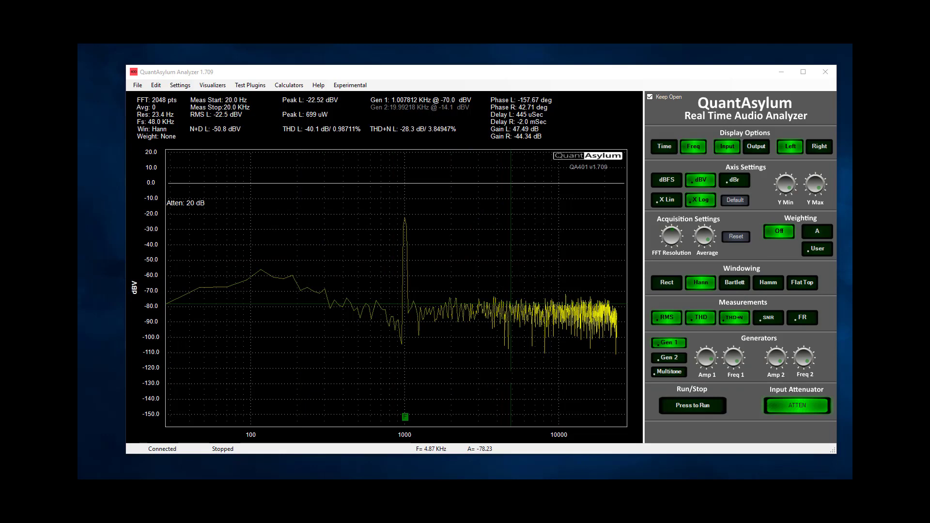
- Take a brief live capture of the 1 kHz tone, then raise Gen 1 to -40 dBV
left_click_drag(513, 370, 457, 346)
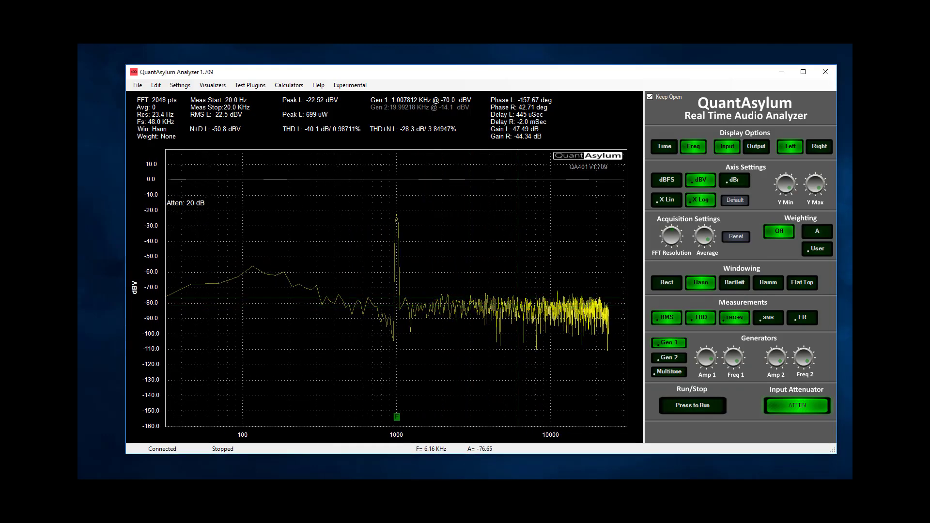
left_click(701, 406)
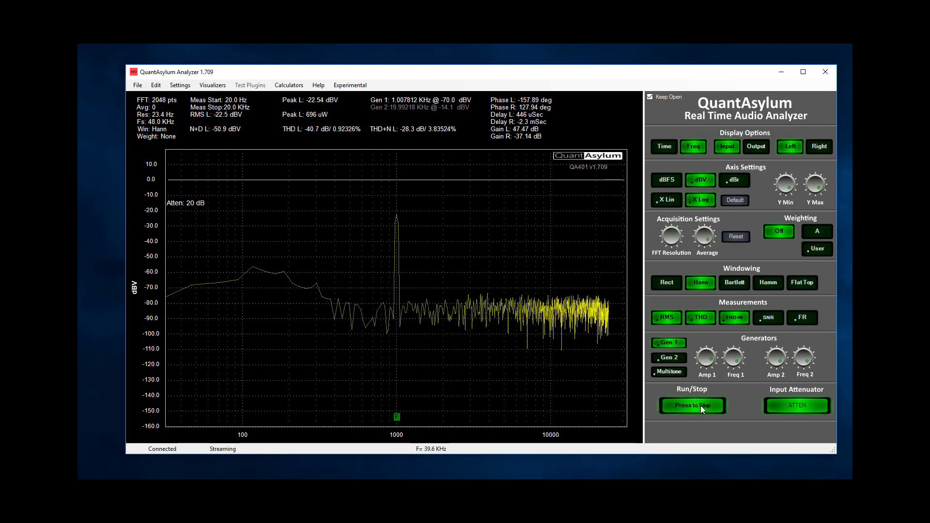
left_click(701, 405)
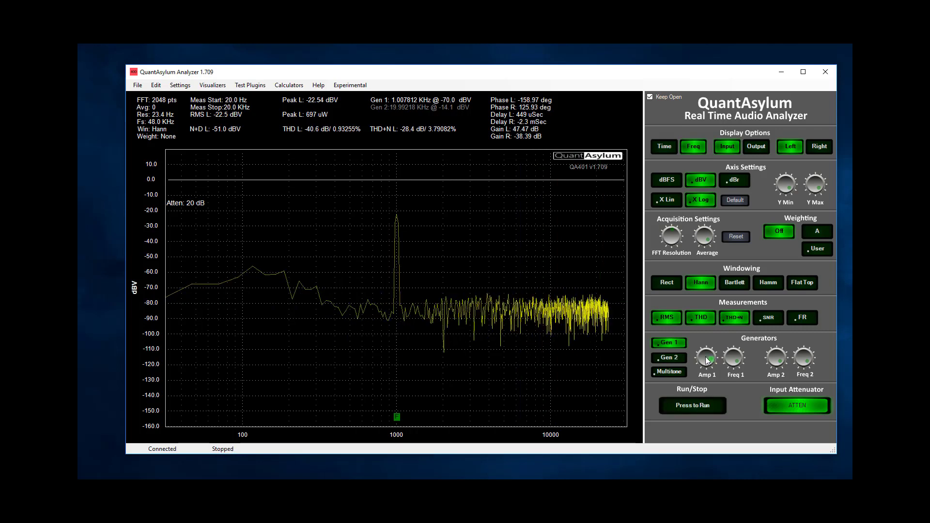
scroll(705, 356, "up", 3)
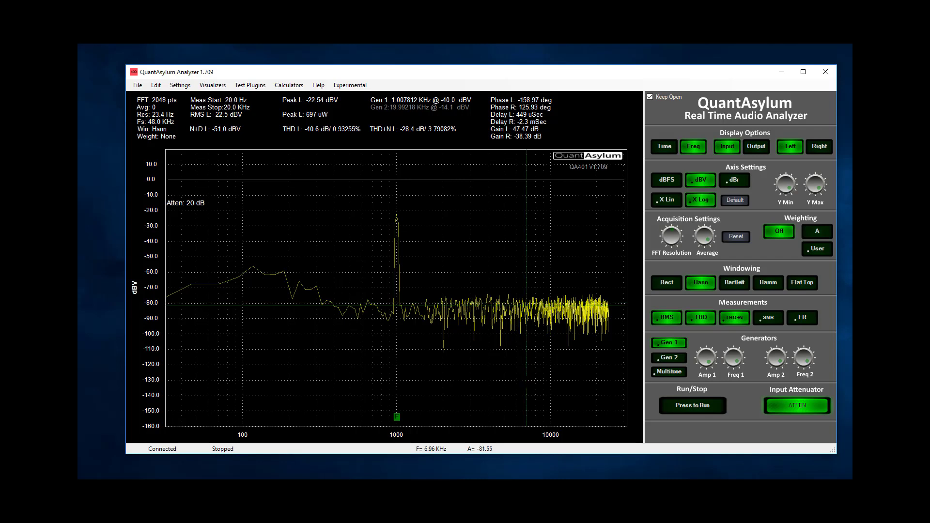
- Take single-shot captures at -40 dBV and then -30 dBV Gen 1 drive
left_click(693, 405)
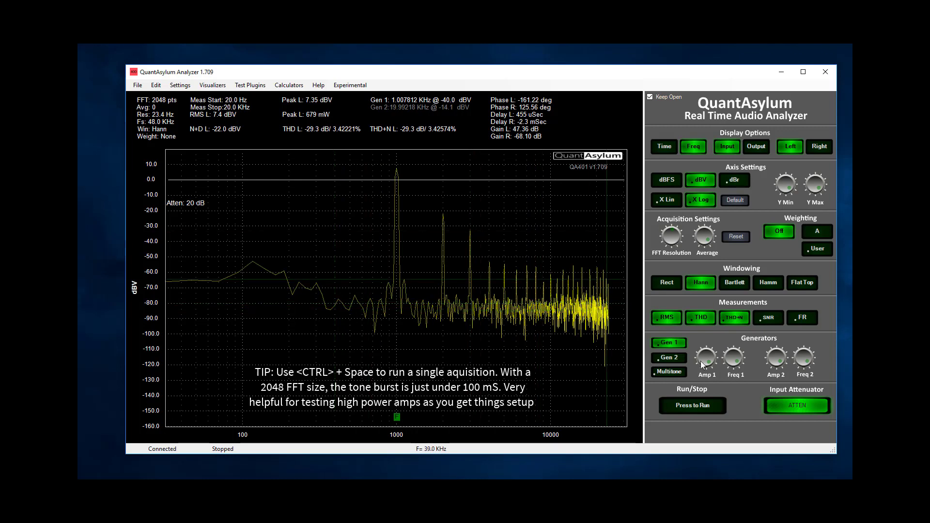
scroll(702, 361, "up", 2)
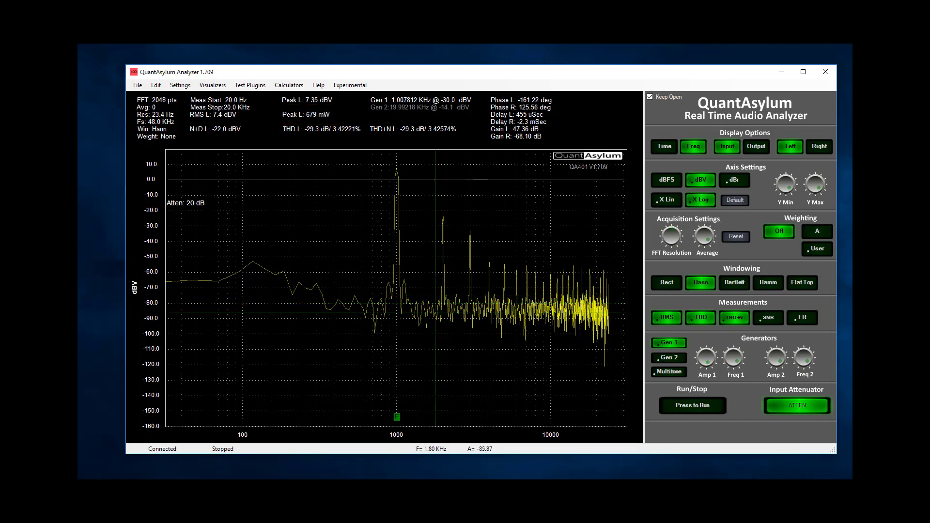
key("space")
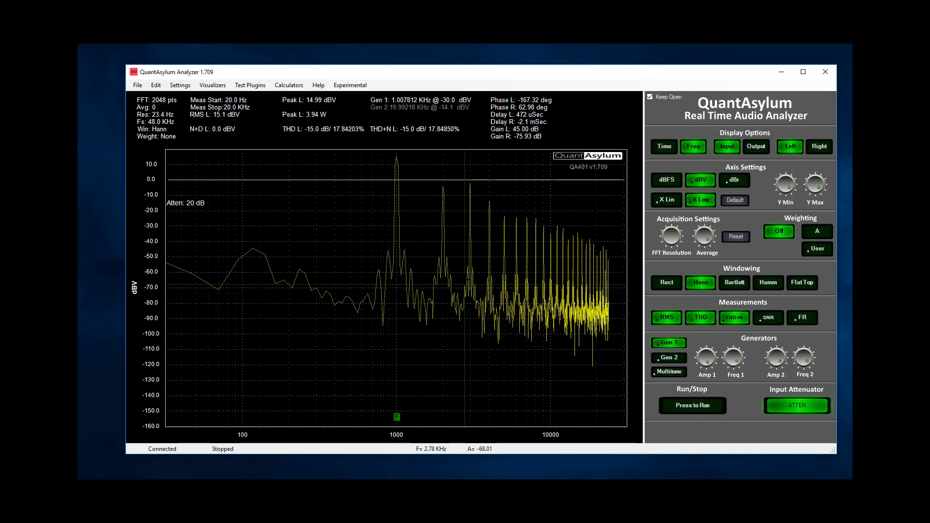
- Run the THD Versus Output Power test with the output stop level set to -35 dBV
left_click(250, 84)
left_click(265, 139)
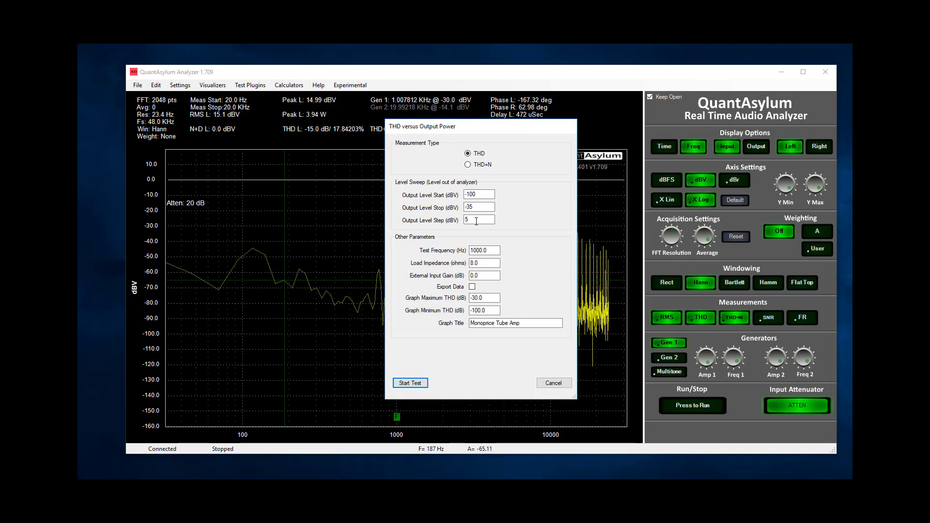
double_click(479, 206)
type("-35")
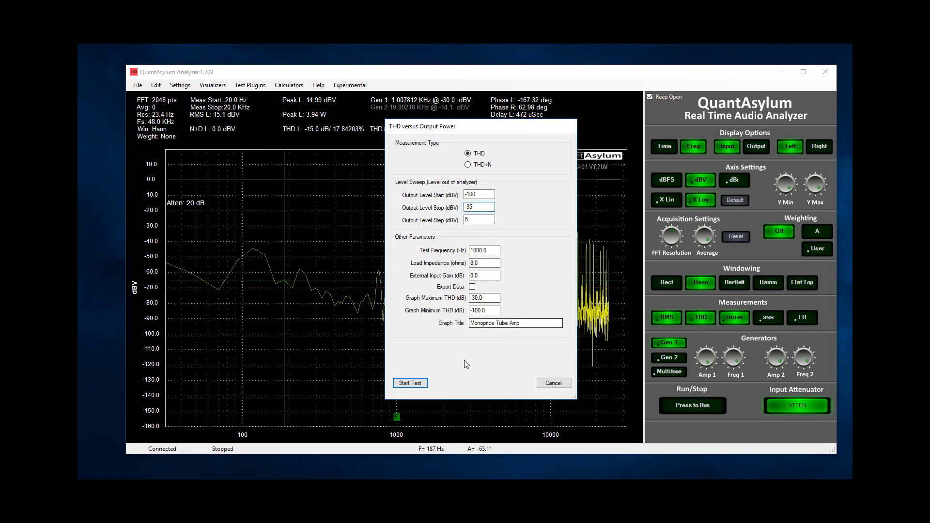
left_click(409, 383)
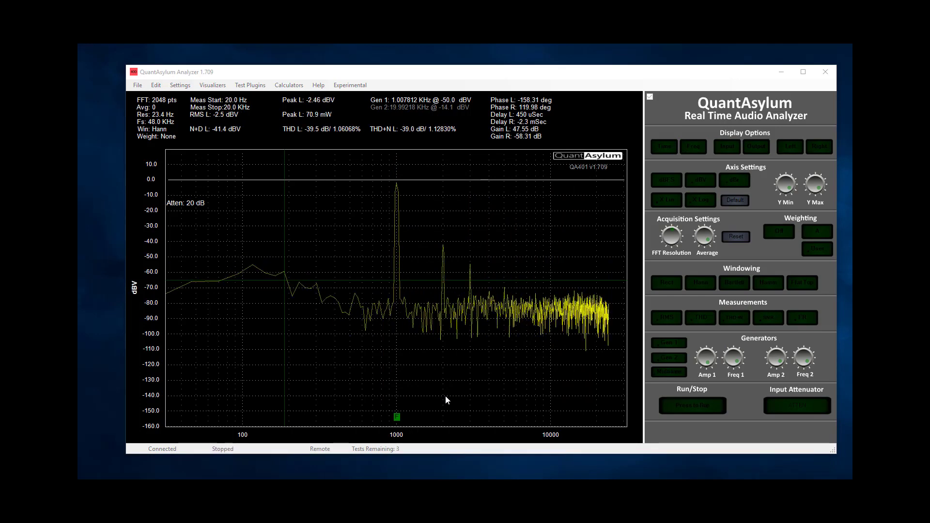
- Enlarge the THD plot and show point values, reading the minimum near -46.6 dB at 0.007 W
left_click_drag(338, 243, 175, 114)
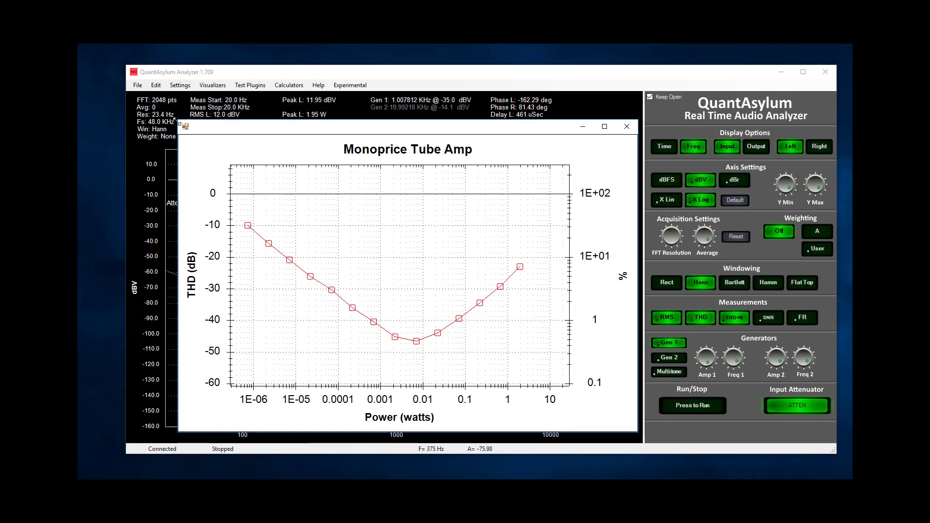
right_click(423, 252)
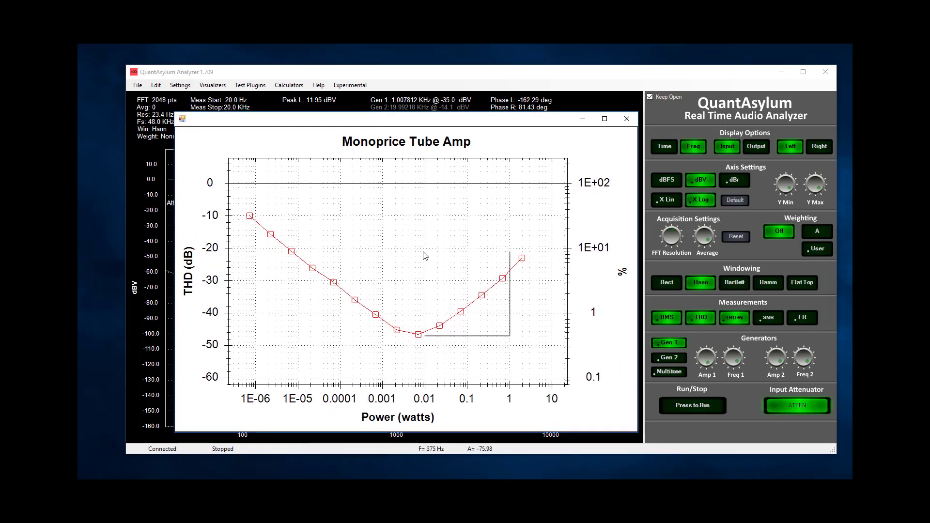
left_click(479, 297)
mouse_move(415, 335)
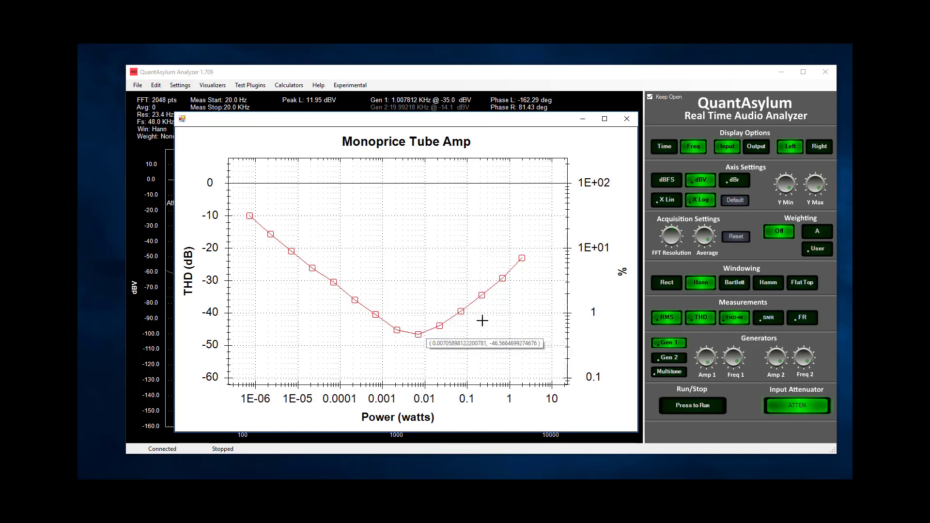
mouse_move(521, 258)
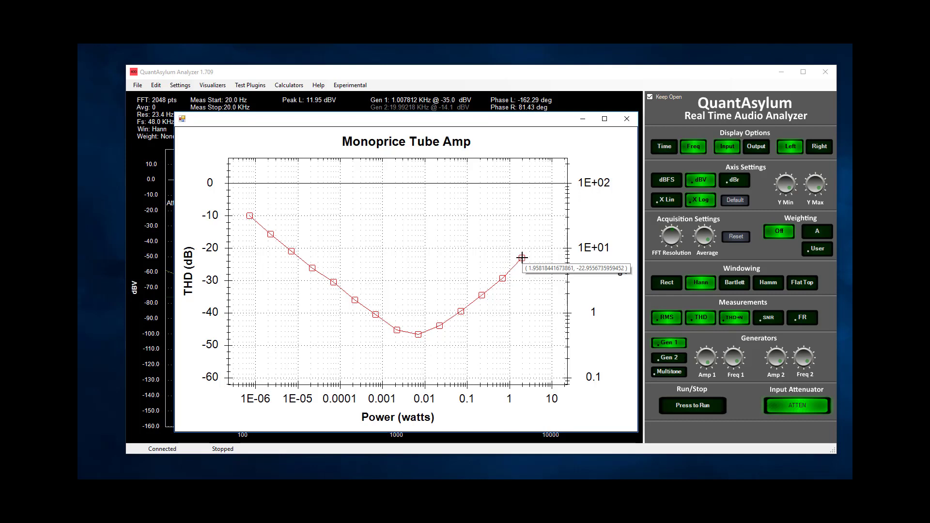